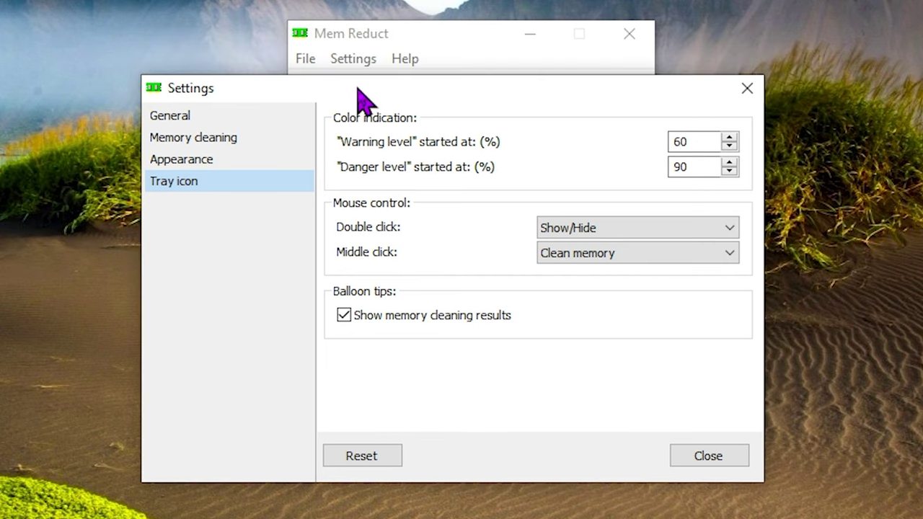
Step: Set automatic memory cleaning to every 15 minutes in the memory cleaning settings and close the settings
left_click(186, 140)
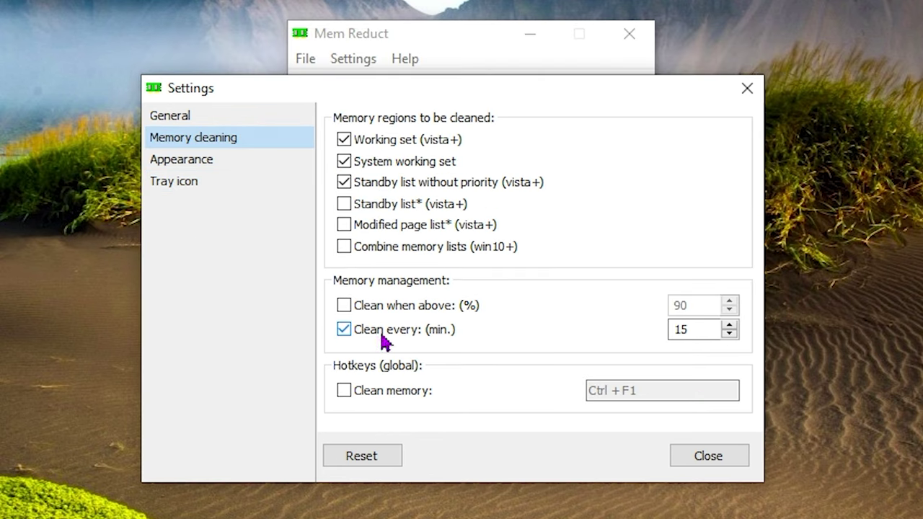
left_click(698, 336)
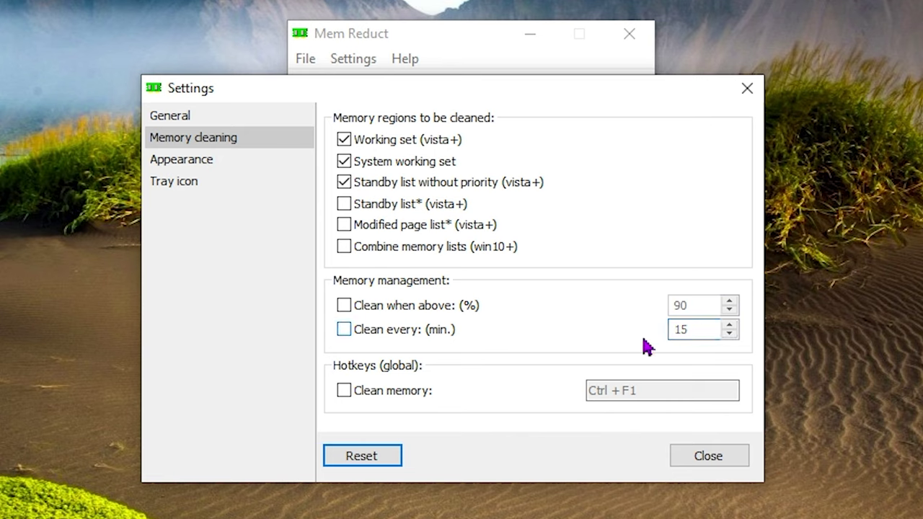
left_click(442, 331)
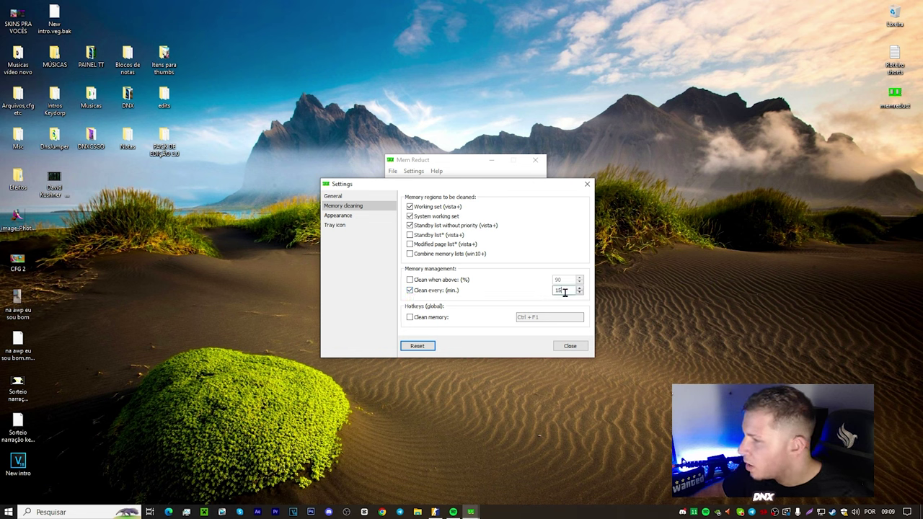
left_click(564, 290)
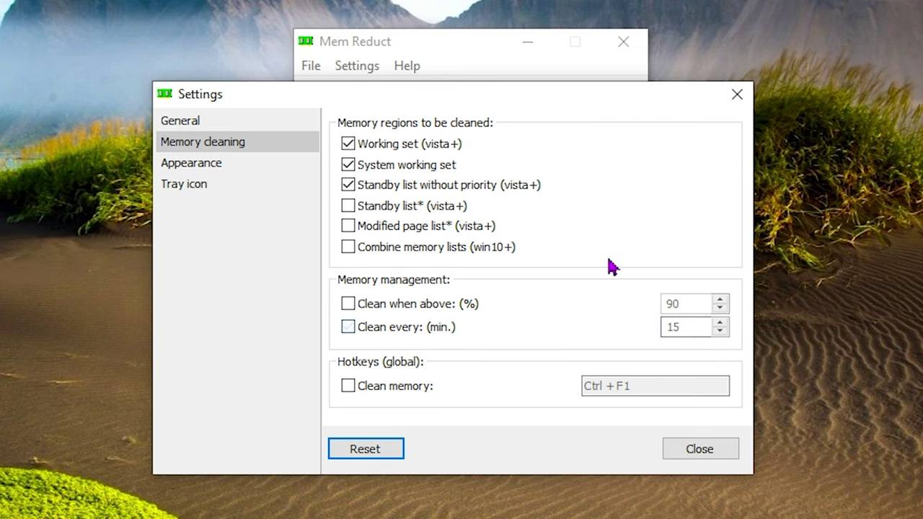
left_click(735, 94)
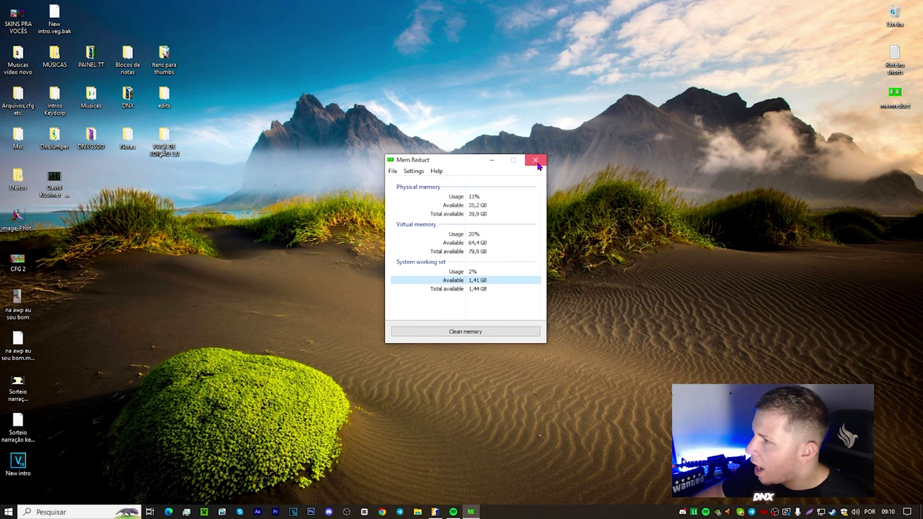
Step: Send Mem Reduct to the system tray, reopen it, clean the memory, and close its window again
left_click(536, 162)
left_click(694, 512)
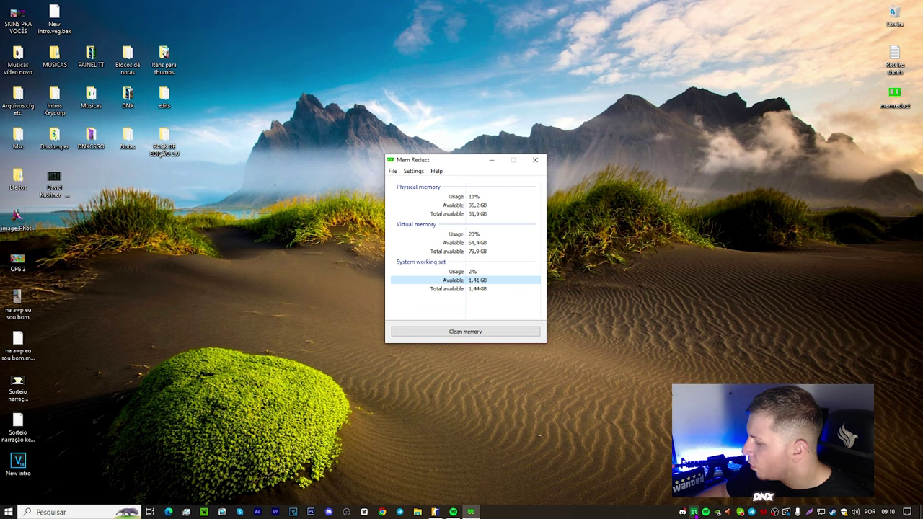
left_click(457, 335)
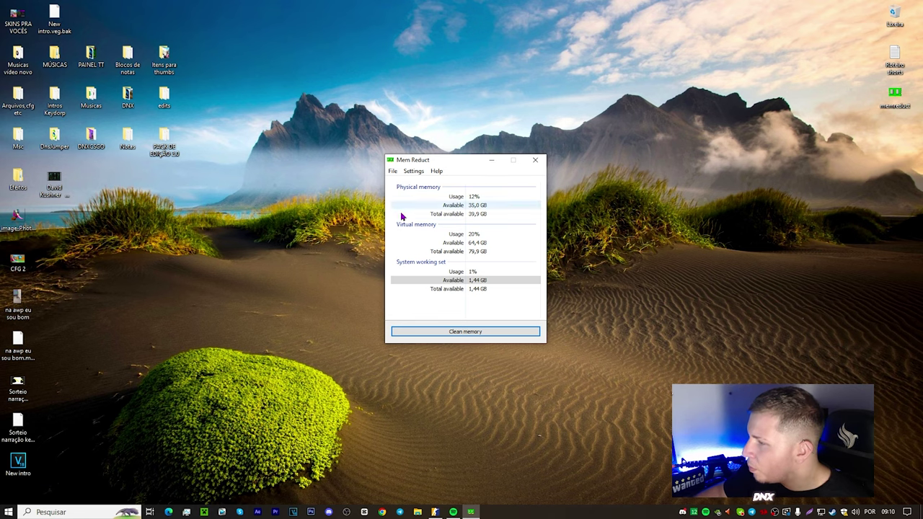
left_click(535, 159)
right_click(426, 214)
left_click(449, 244)
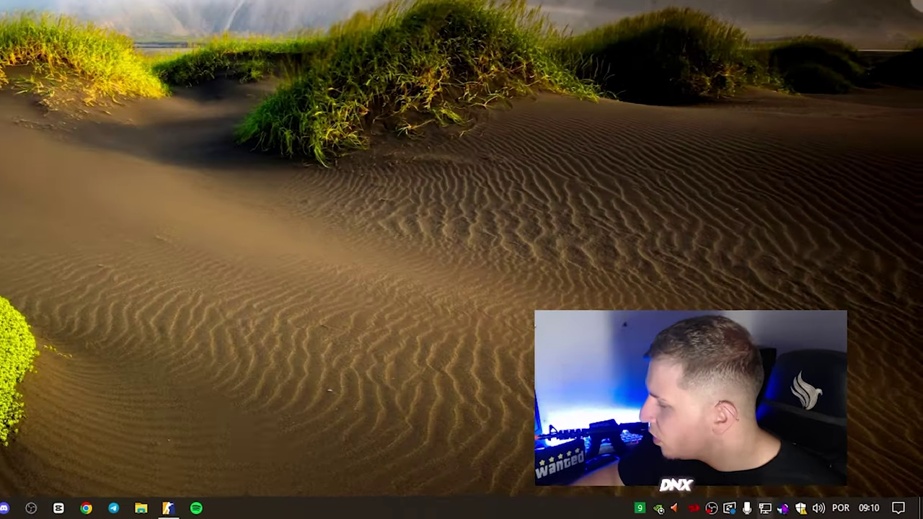
right_click(831, 512)
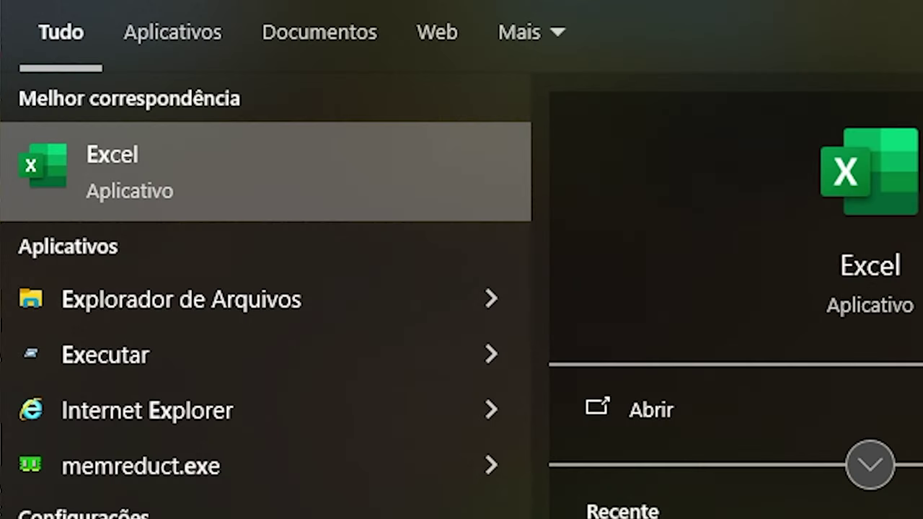
Step: Open the Windows Temp folder by running "temp" from the Run (Executar) dialog
type("e")
left_click(243, 262)
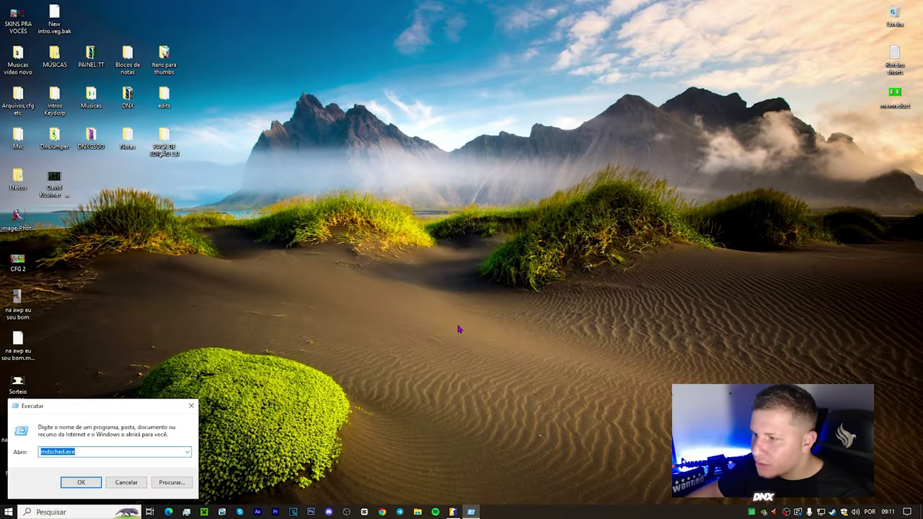
left_click_drag(112, 409, 435, 195)
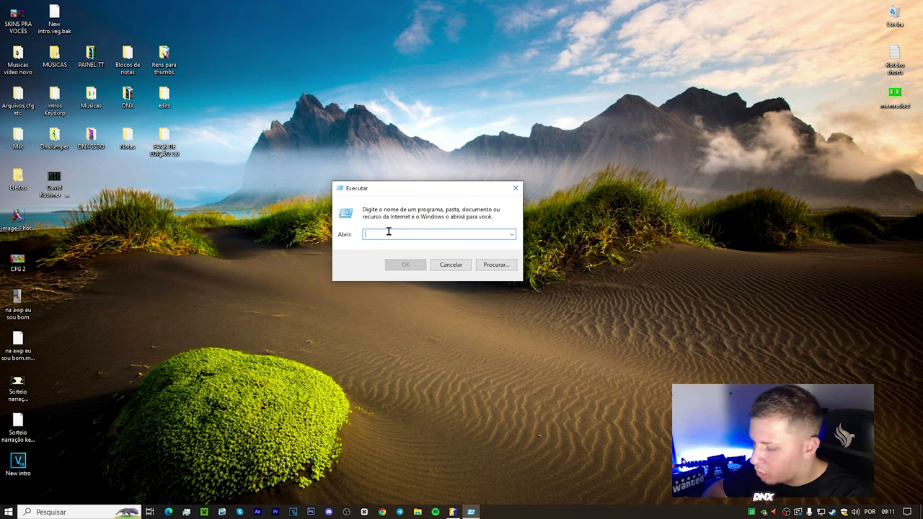
type("temp")
key("Return")
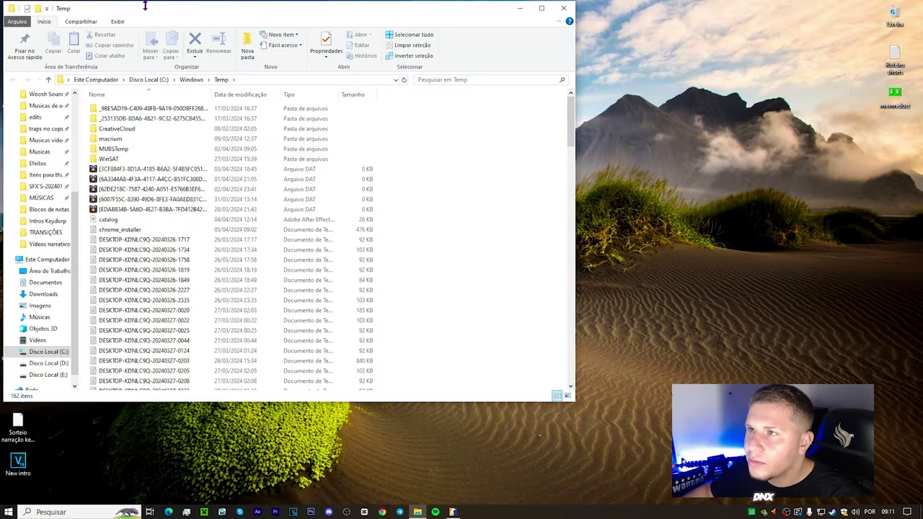
left_click_drag(162, 10, 326, 67)
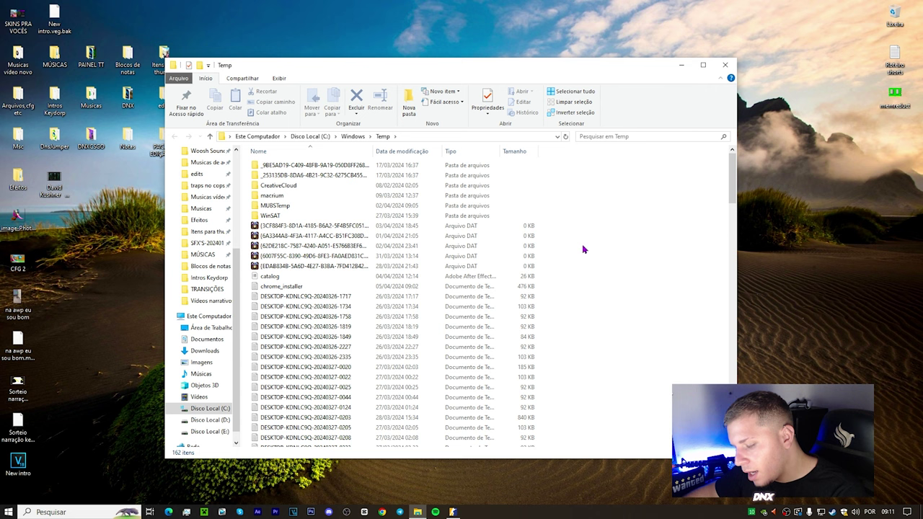
Step: Permanently delete everything in the Windows Temp folder, ignoring all files that are in use
key("ctrl+a")
scroll(572, 251, "down", 3)
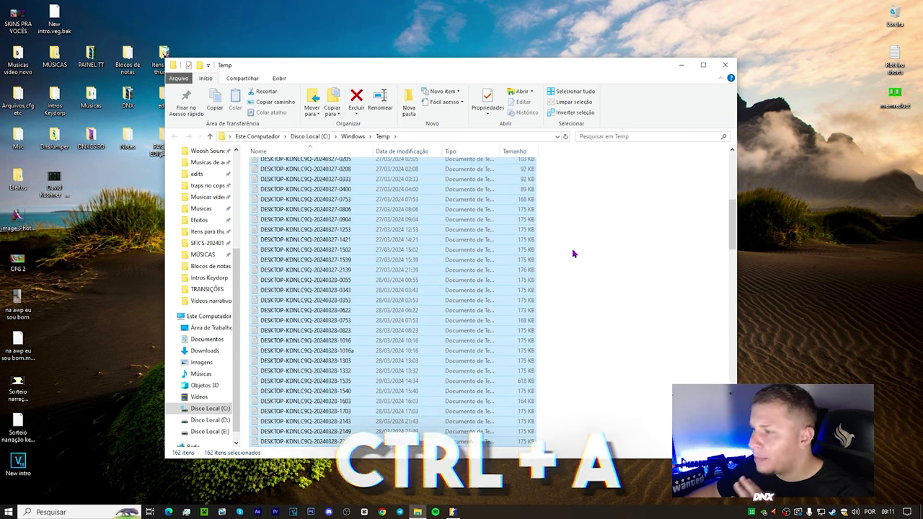
scroll(570, 253, "up", 3)
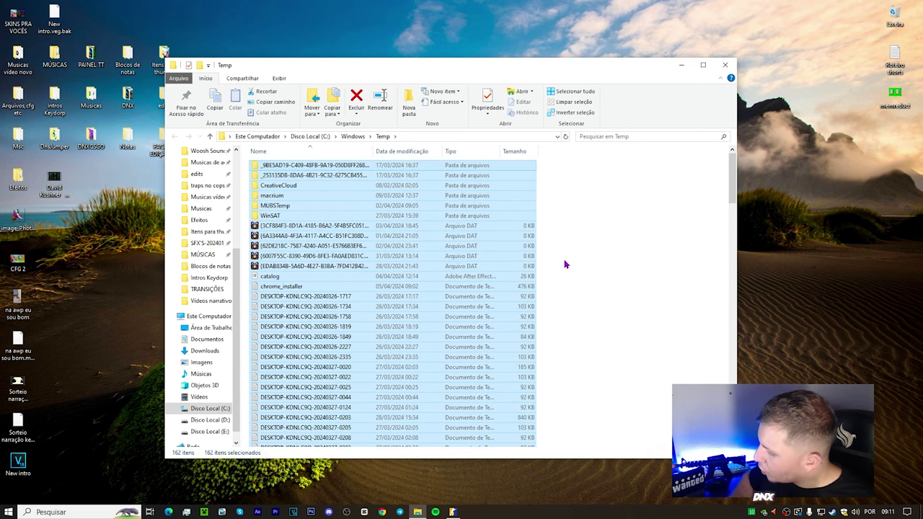
key("shift+Delete")
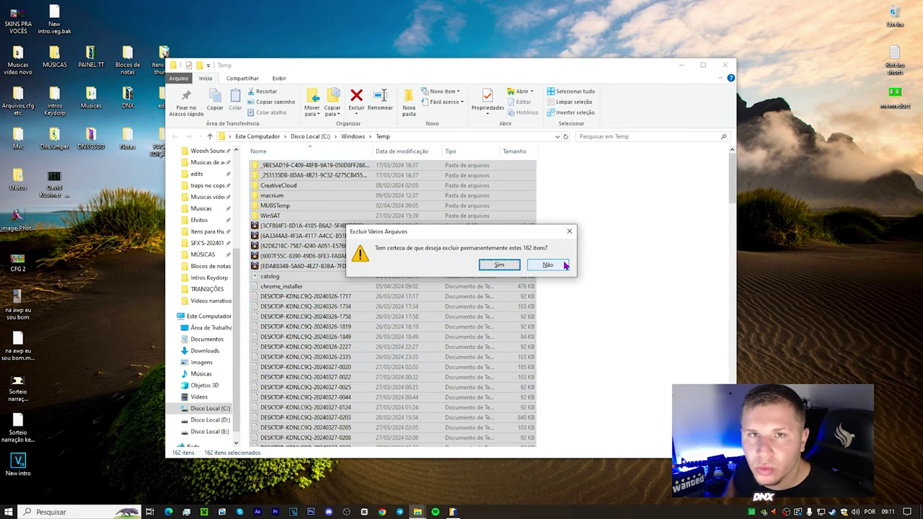
key("Return")
key("Return")
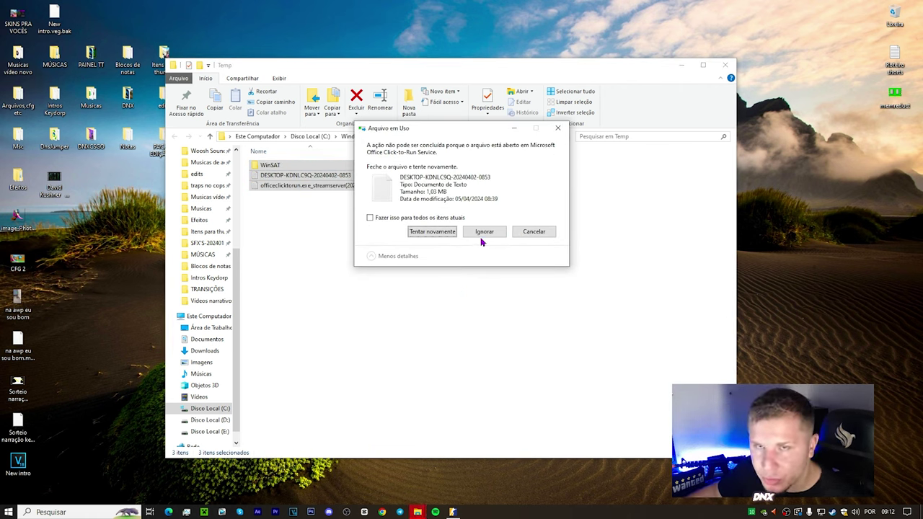
left_click(484, 234)
left_click(370, 218)
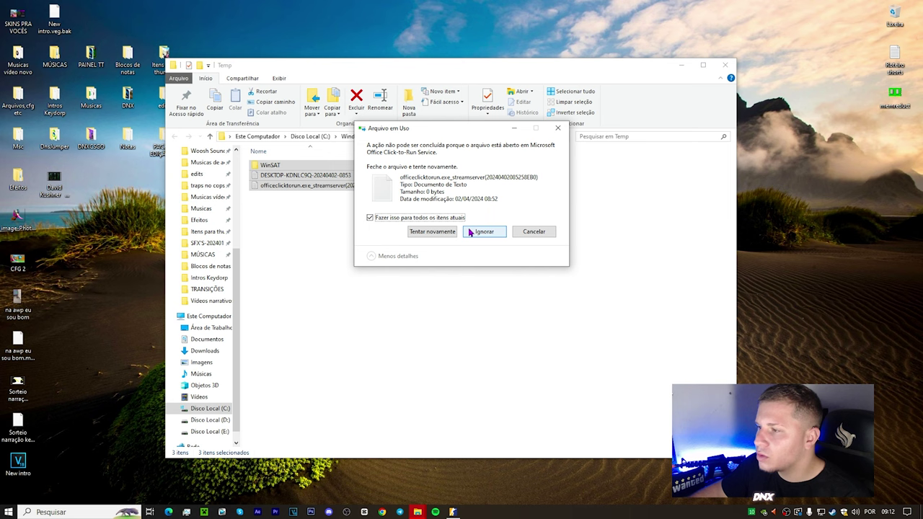
left_click(483, 231)
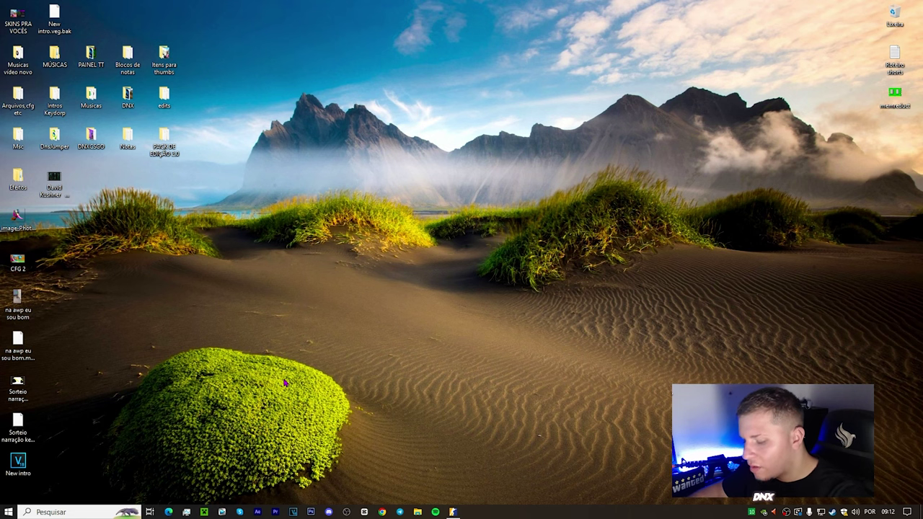
Step: Open the user's AppData Temp folder by running "%temp%" from the Run dialog
key("super+r")
left_click_drag(157, 407, 480, 186)
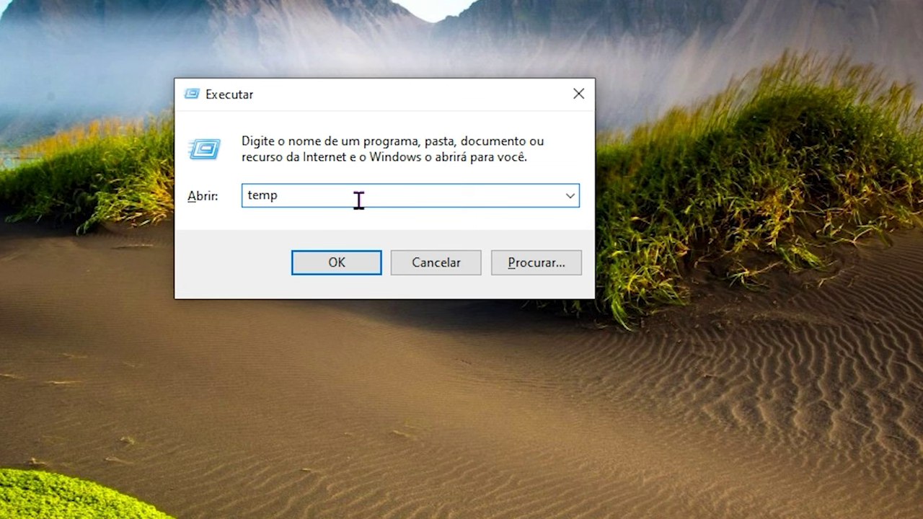
type("%")
left_click(328, 195)
type("%")
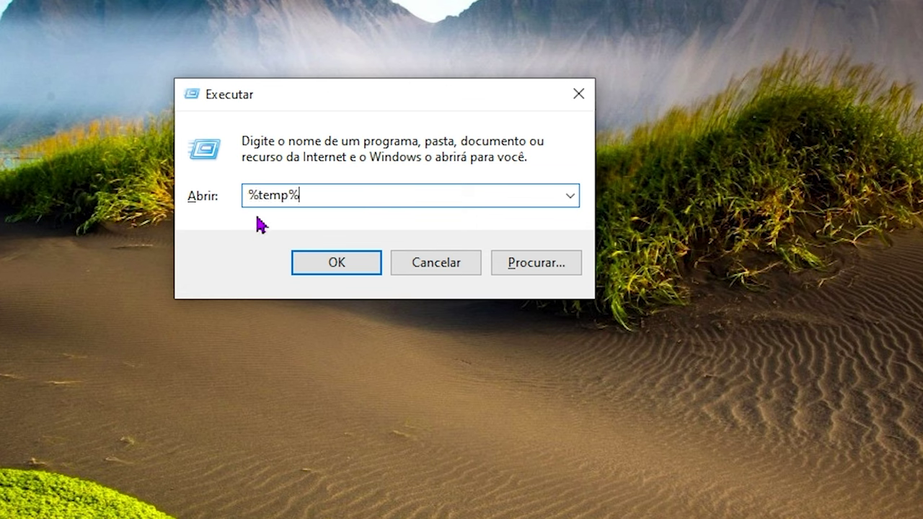
double_click(331, 197)
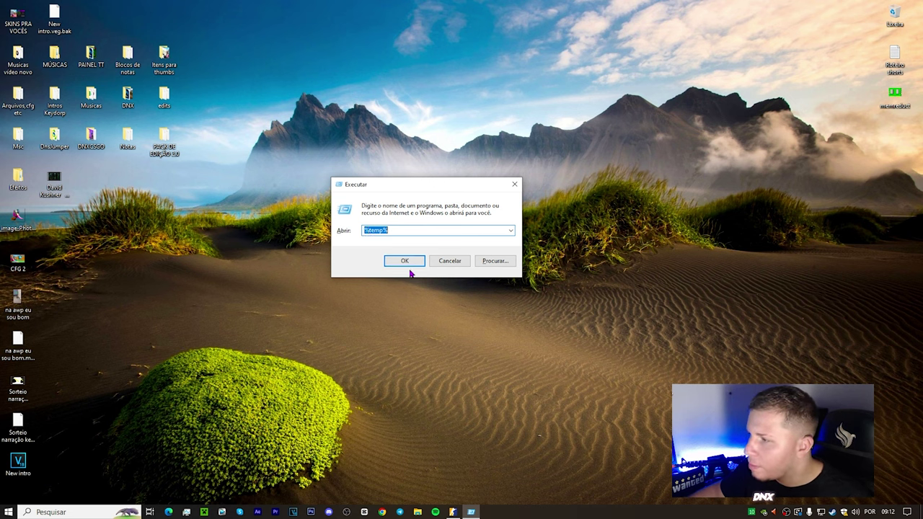
left_click(407, 264)
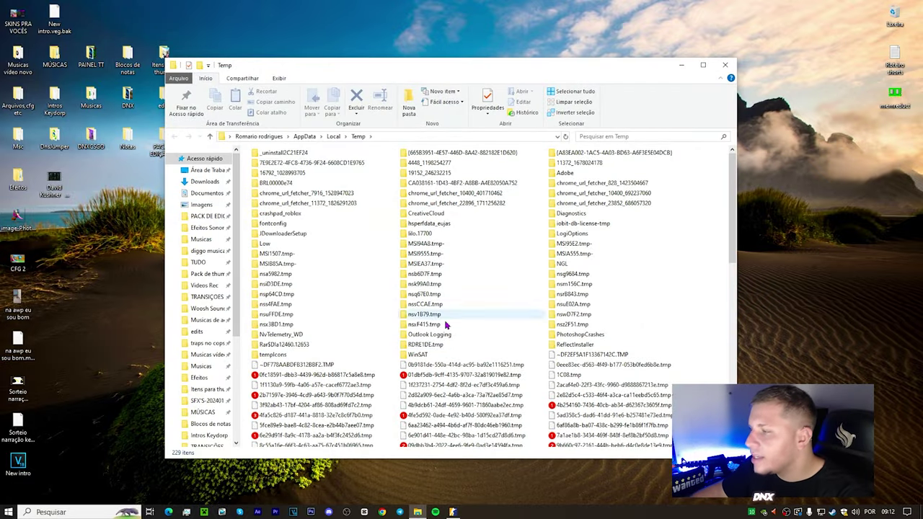
Step: Permanently delete everything in the AppData Local Temp folder, ignoring all files that are in use
key("ctrl+a")
left_click_drag(707, 272, 636, 240)
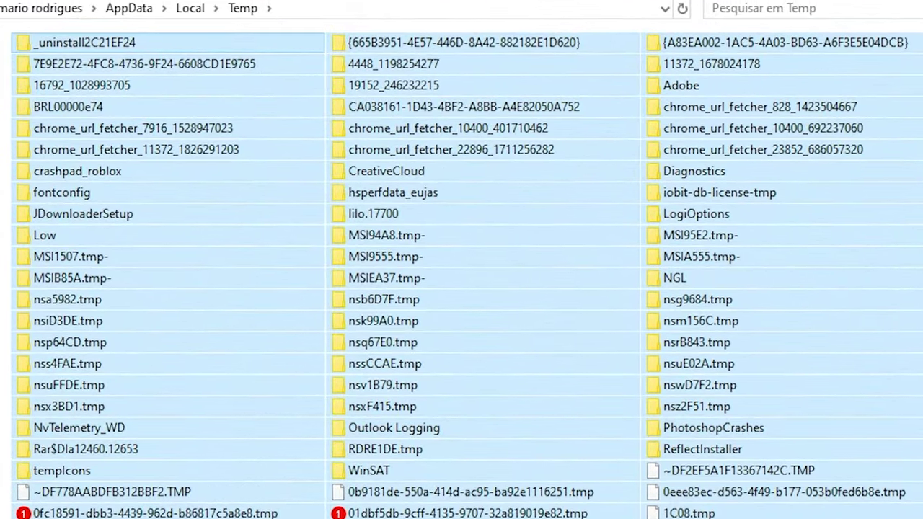
key("shift+Delete")
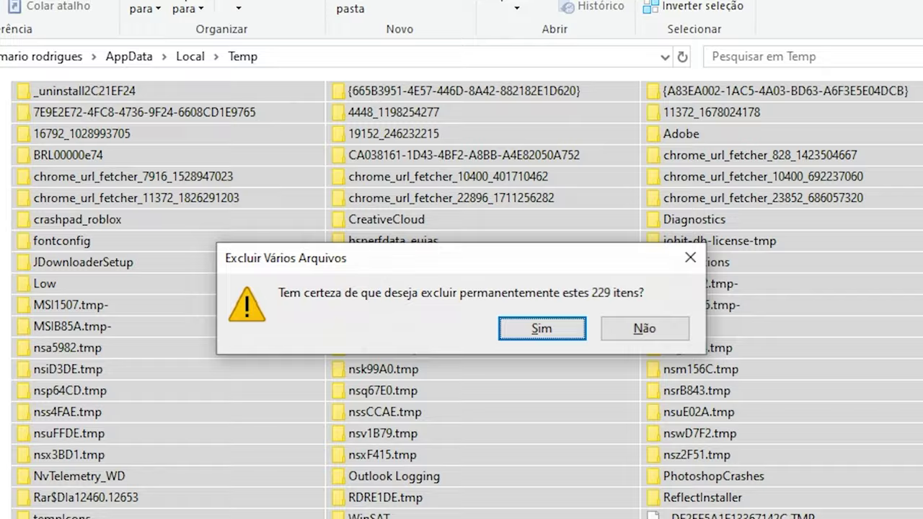
key("Return")
left_click(401, 293)
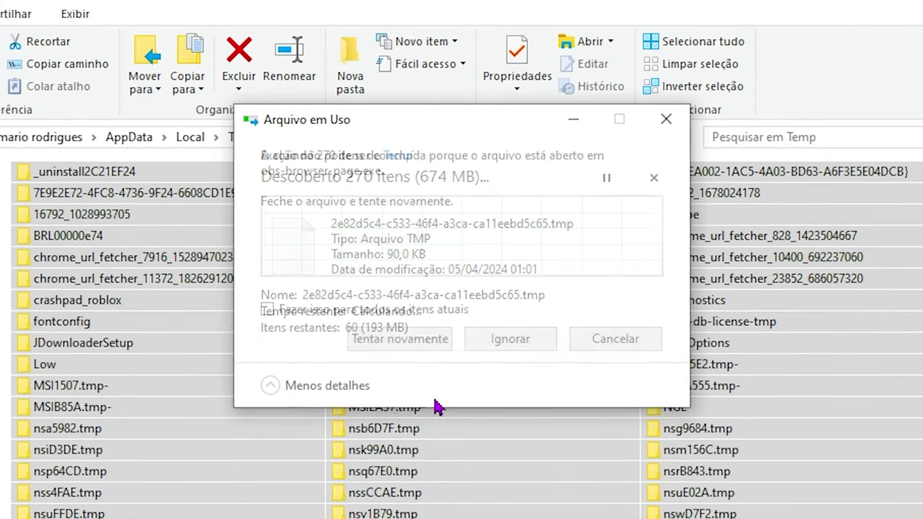
left_click(411, 309)
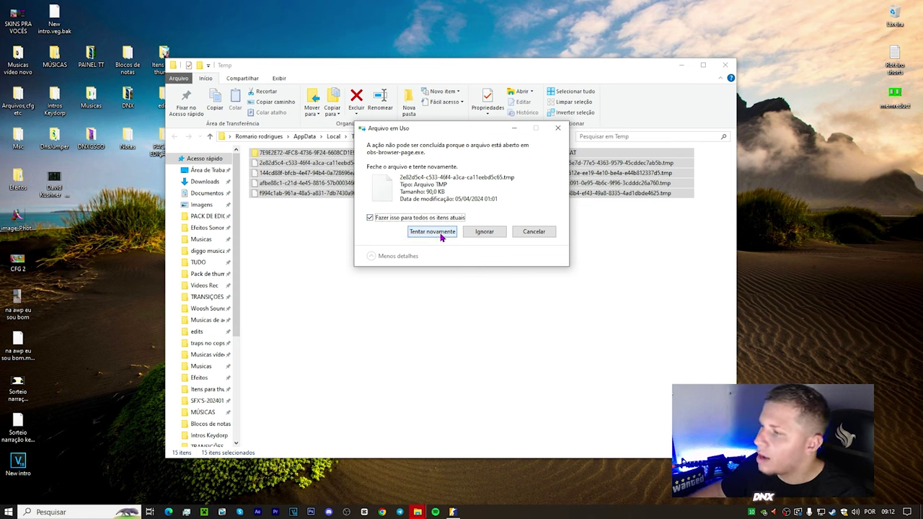
left_click(440, 235)
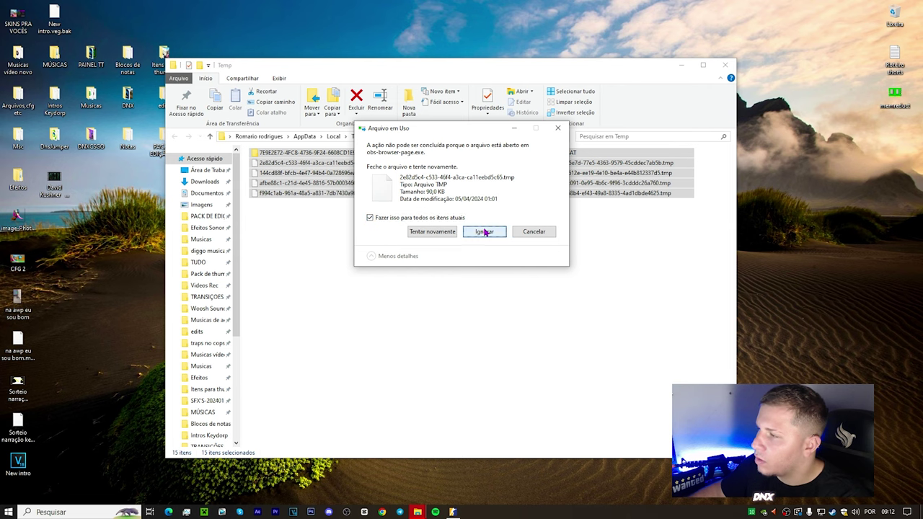
left_click(485, 232)
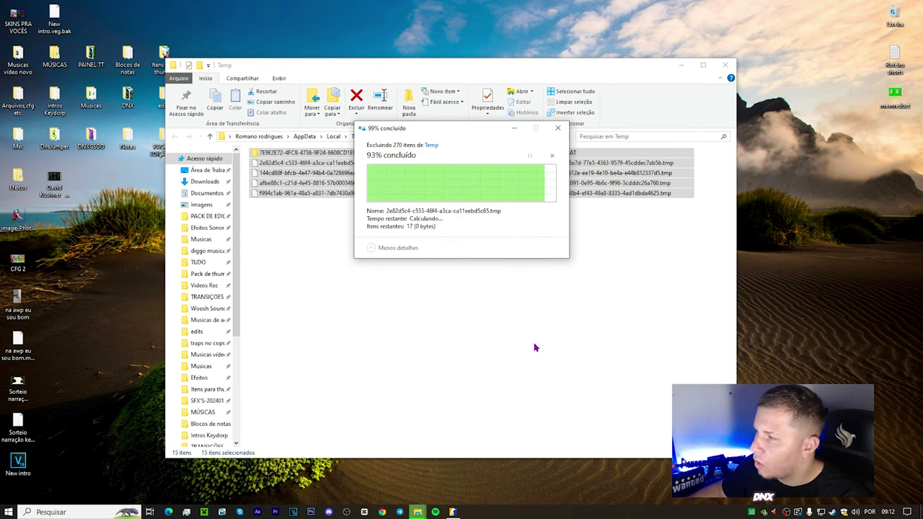
left_click(563, 130)
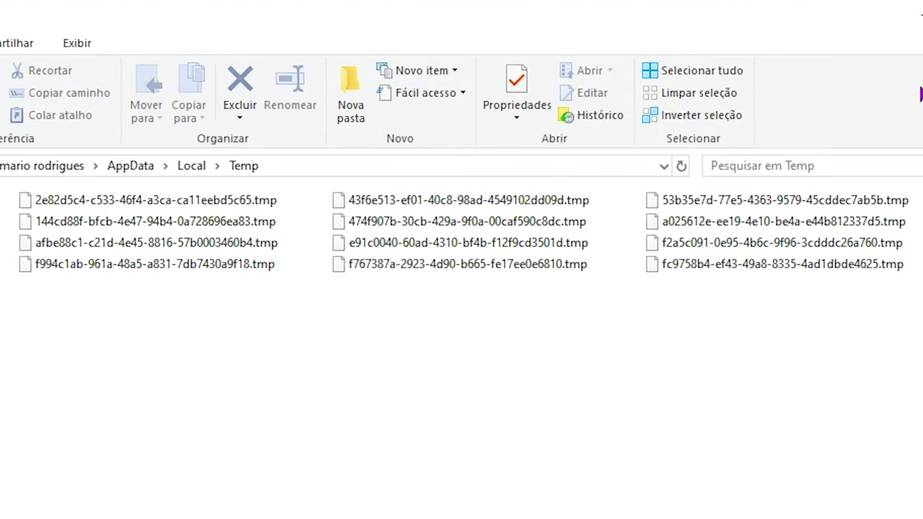
left_click_drag(783, 430, 124, 182)
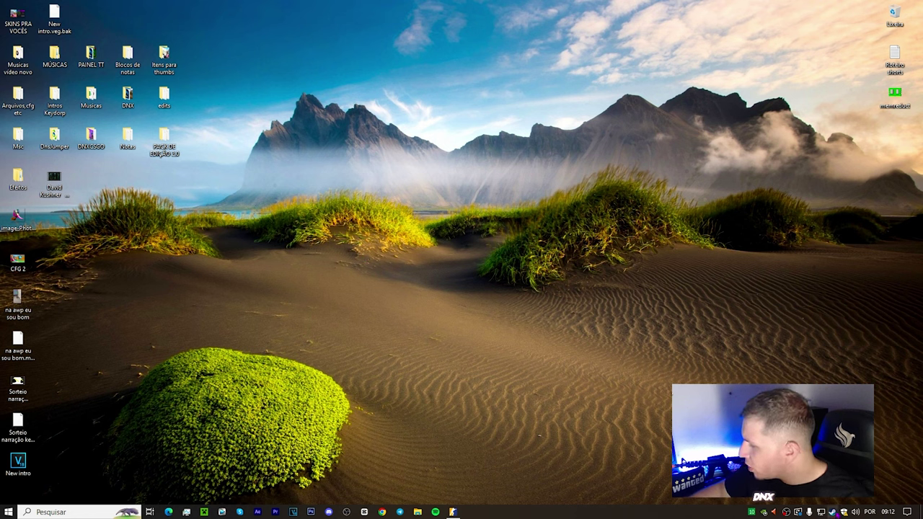
Step: Switch to Steam, open the properties of Counter-Strike 2 from the library, and examine the "-threads 6" launch option
left_click(833, 513)
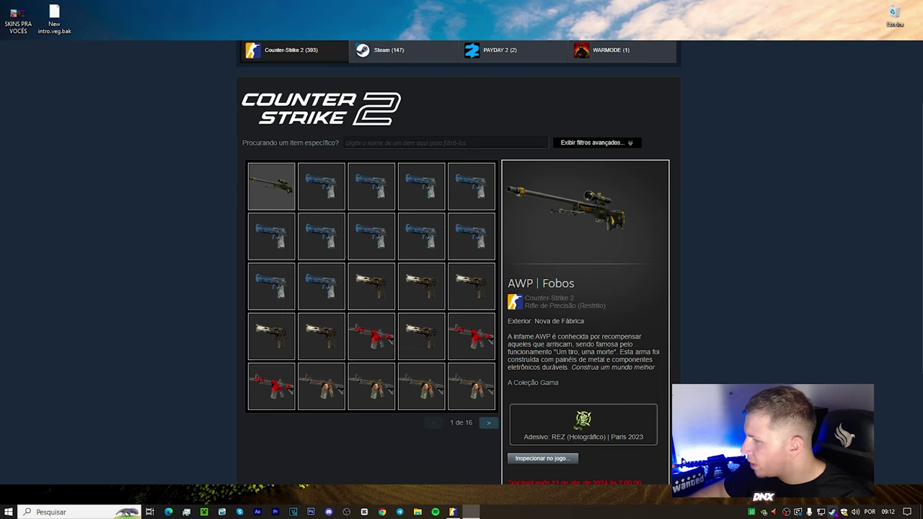
mouse_move(197, 19)
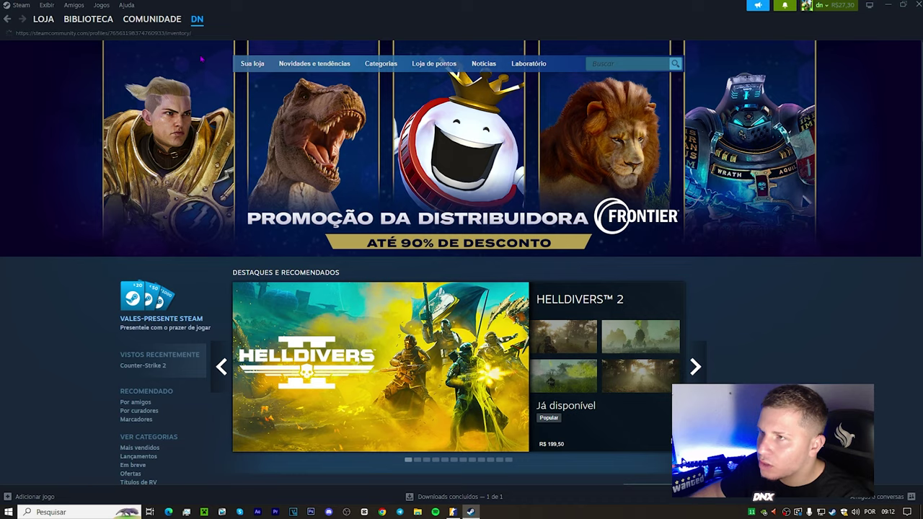
left_click(88, 19)
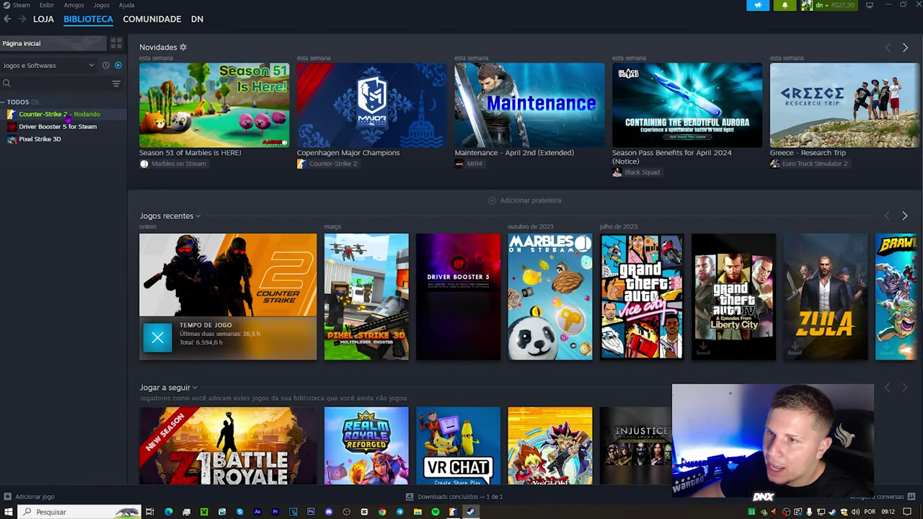
right_click(66, 116)
left_click(87, 189)
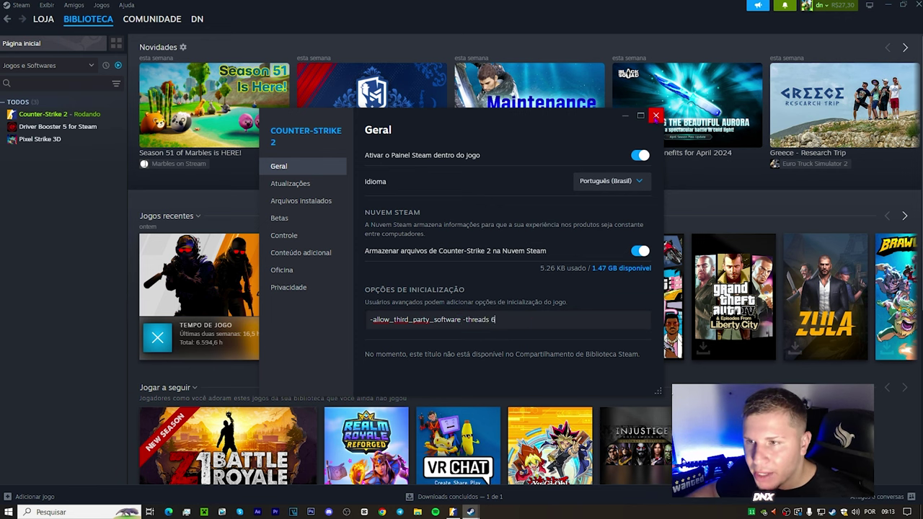
left_click(655, 117)
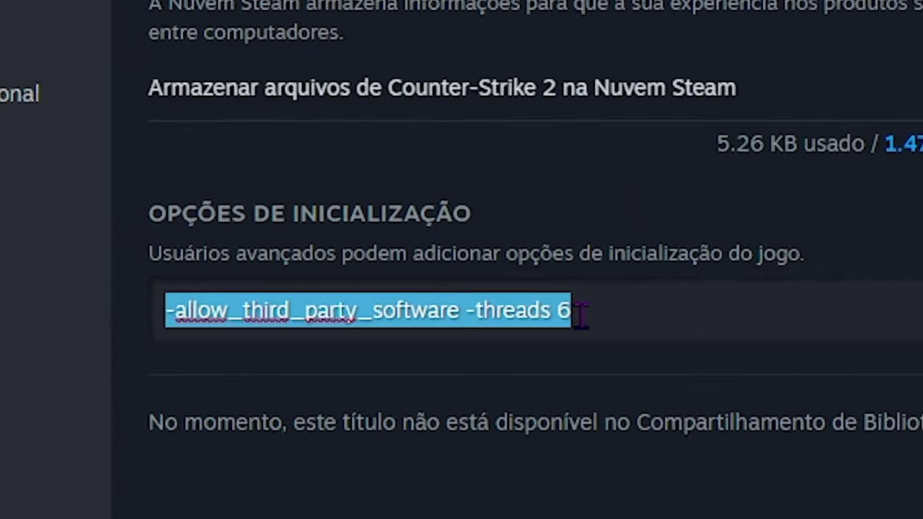
left_click(583, 313)
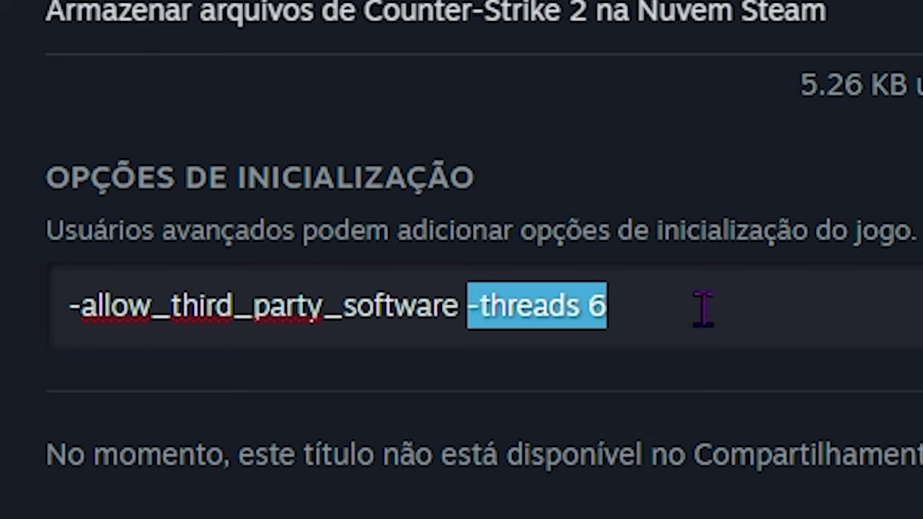